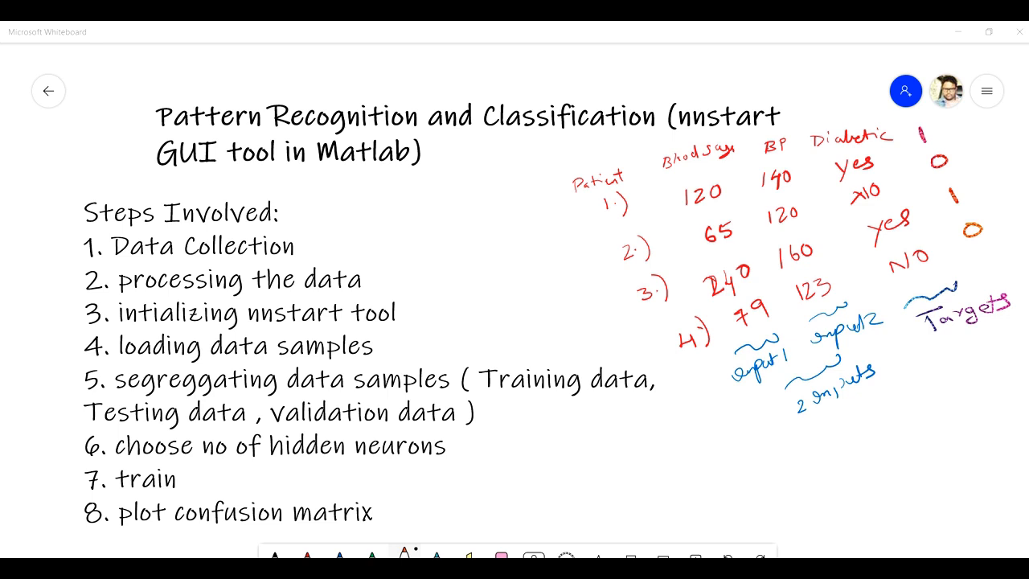
In the Excel dataset workbook, enter 8 and "diabetic" in H8:I8, 8 and "non diabetic" in H9:I9, and close it without saving.
{"action": "key", "text": "alt+Tab"}
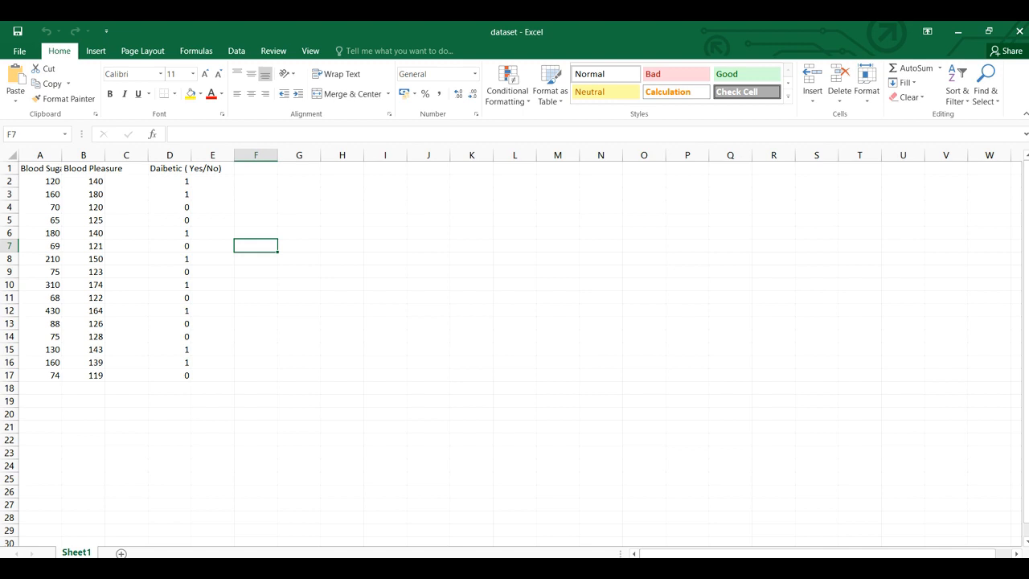
{"action": "left_click", "coordinate": [342, 258]}
{"action": "type", "text": "8"}
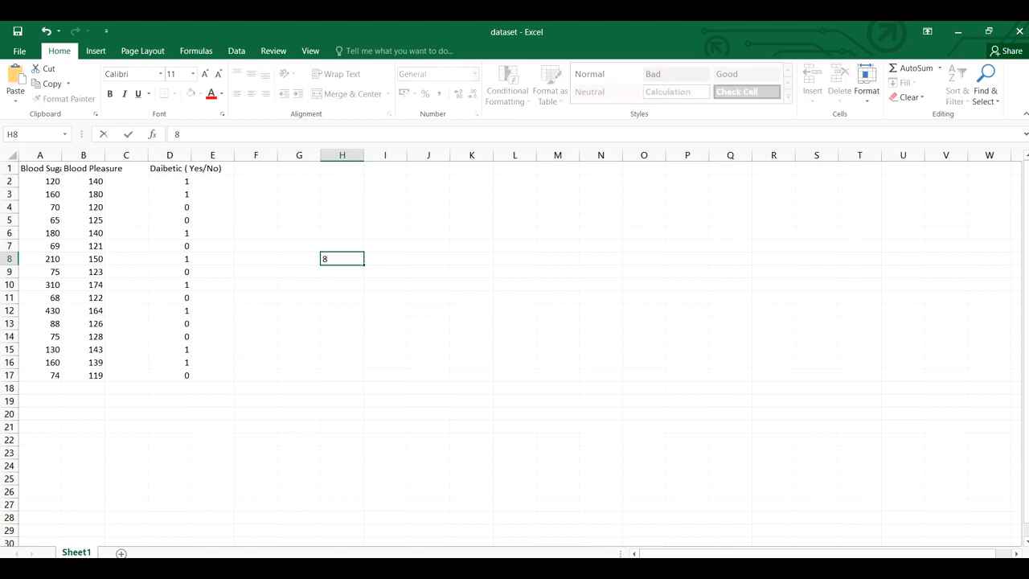
{"action": "key", "text": "Tab"}
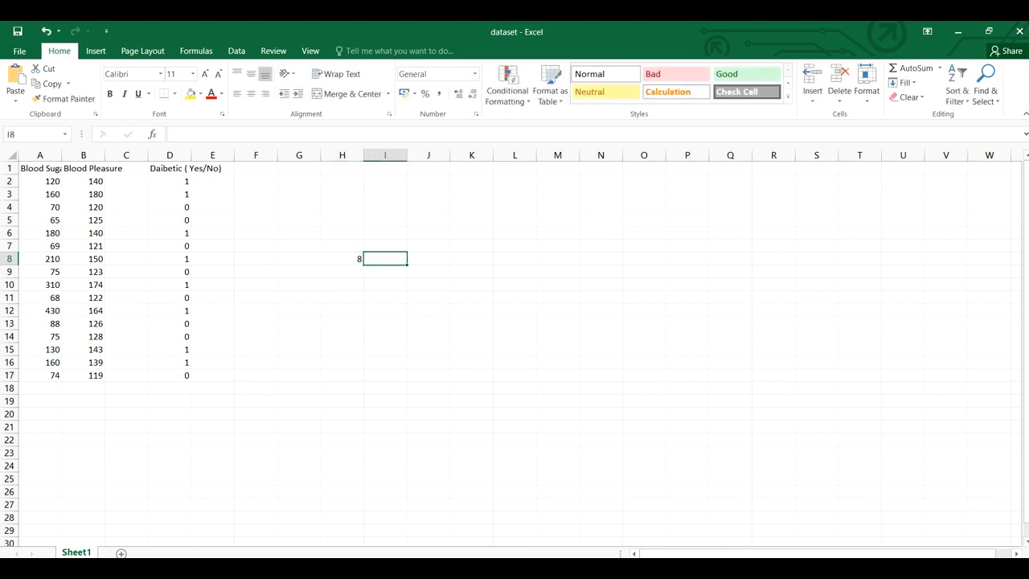
{"action": "type", "text": "d"}
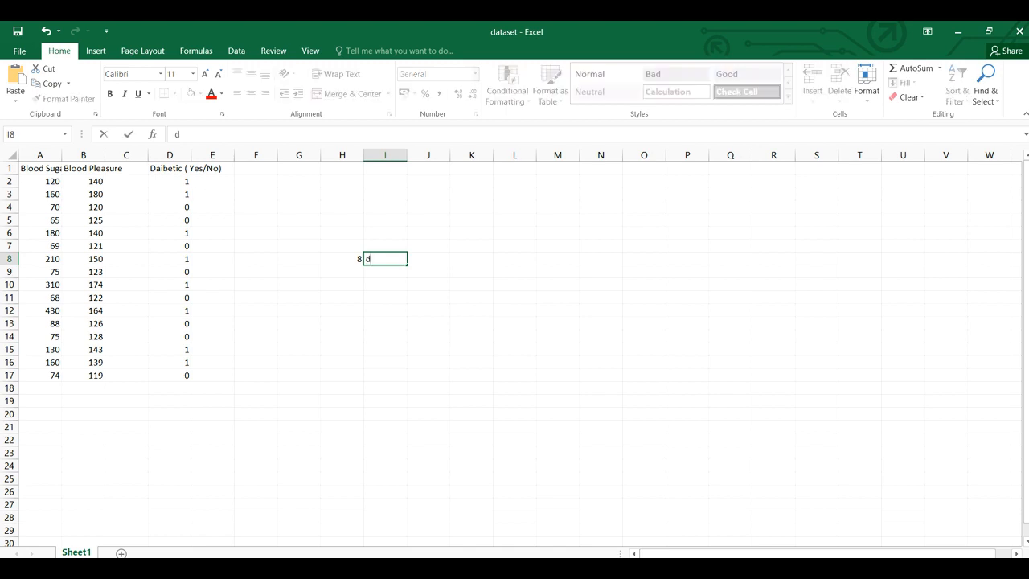
{"action": "type", "text": "iabetic"}
{"action": "key", "text": "Return"}
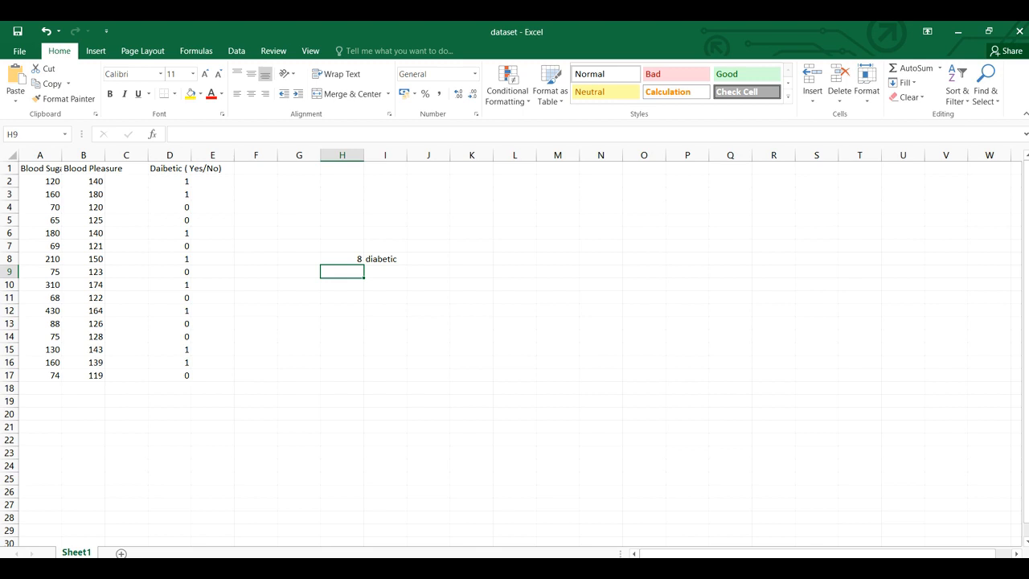
{"action": "type", "text": "8"}
{"action": "key", "text": "Tab"}
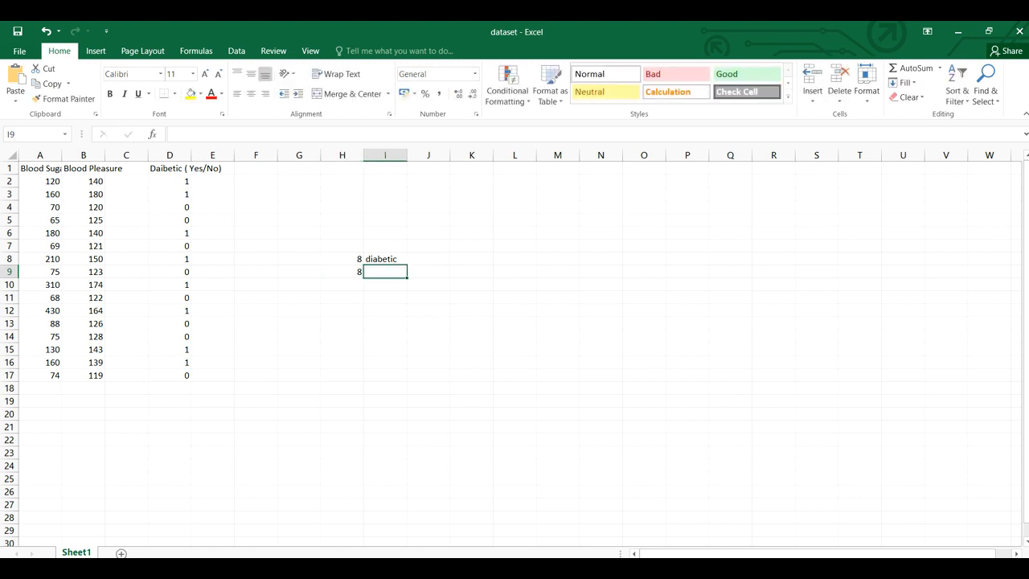
{"action": "type", "text": "non di"}
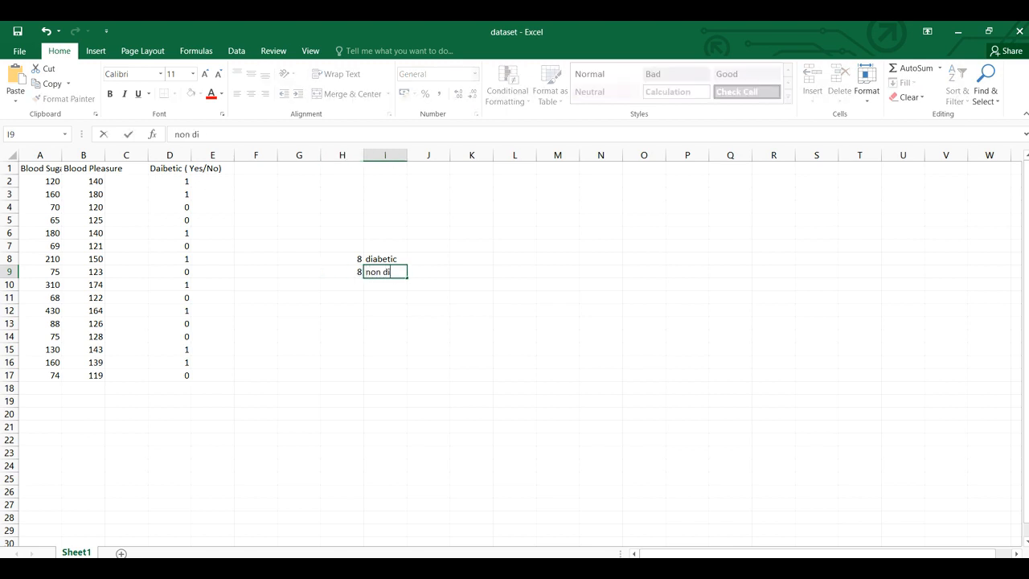
{"action": "type", "text": "abetic"}
{"action": "left_click", "coordinate": [514, 271]}
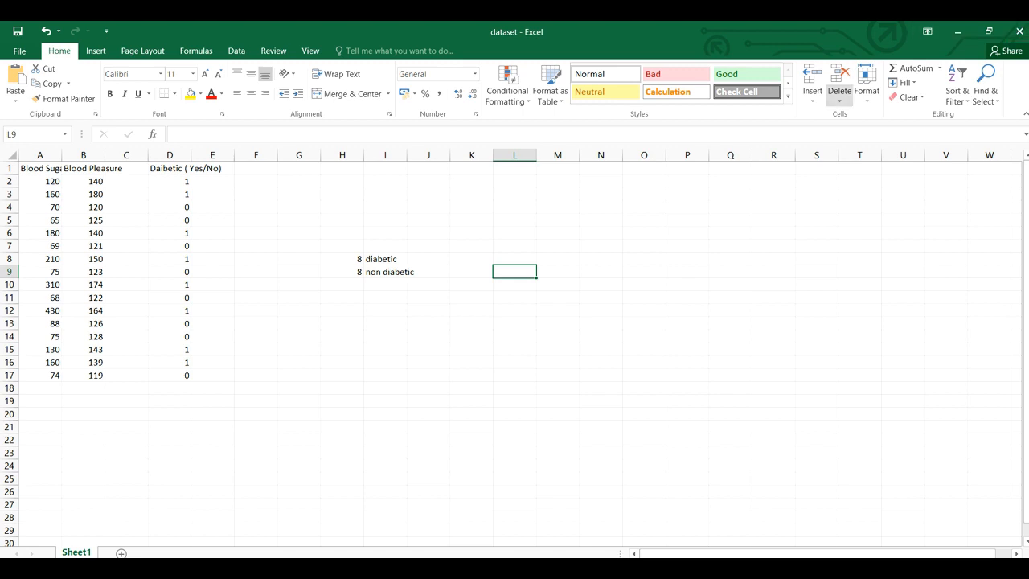
{"action": "left_click", "coordinate": [1019, 31]}
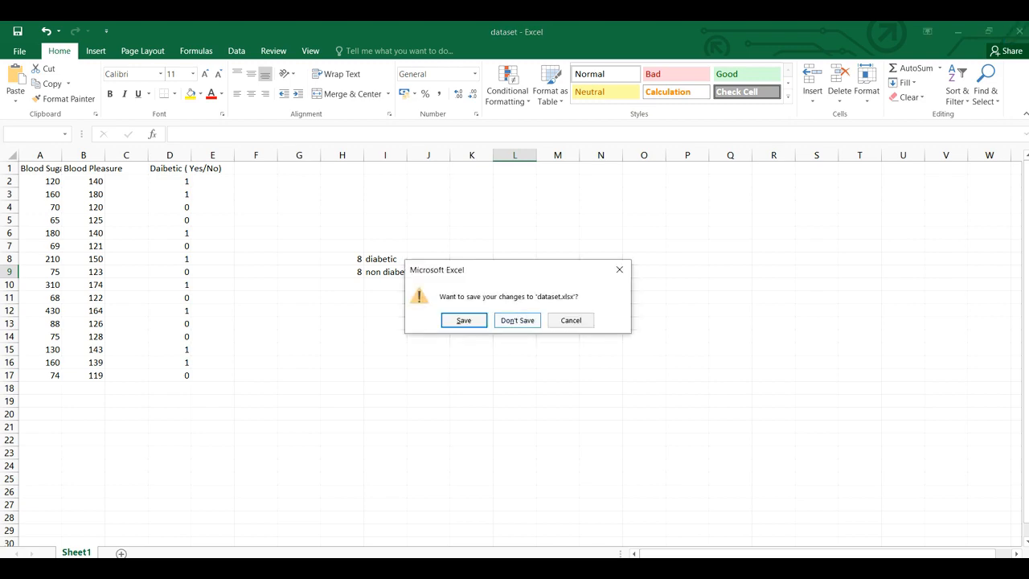
{"action": "left_click", "coordinate": [517, 320]}
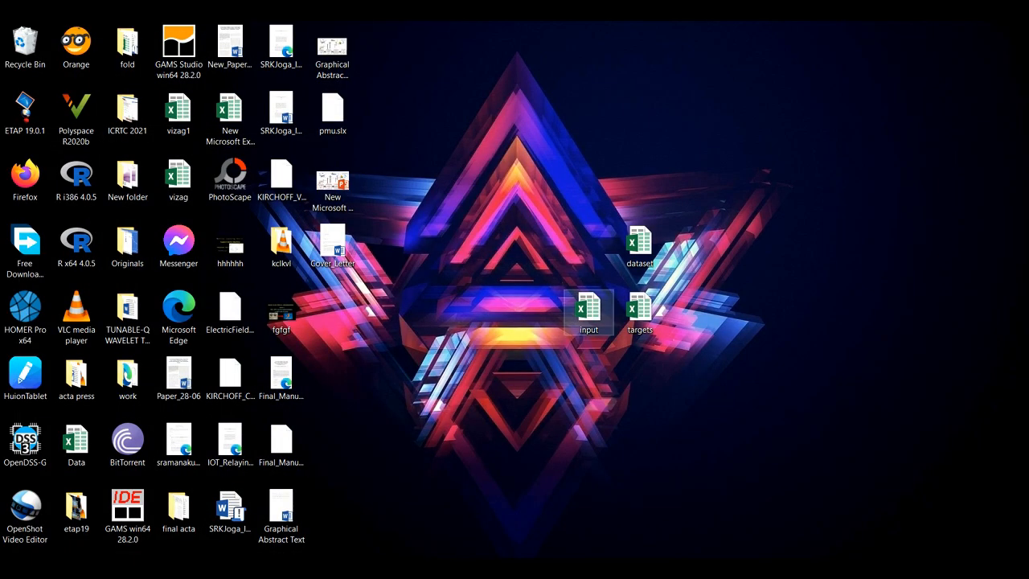
Open the input and targets workbooks from the desktop one after the other, examine their data columns, and close them.
{"action": "double_click", "coordinate": [589, 310]}
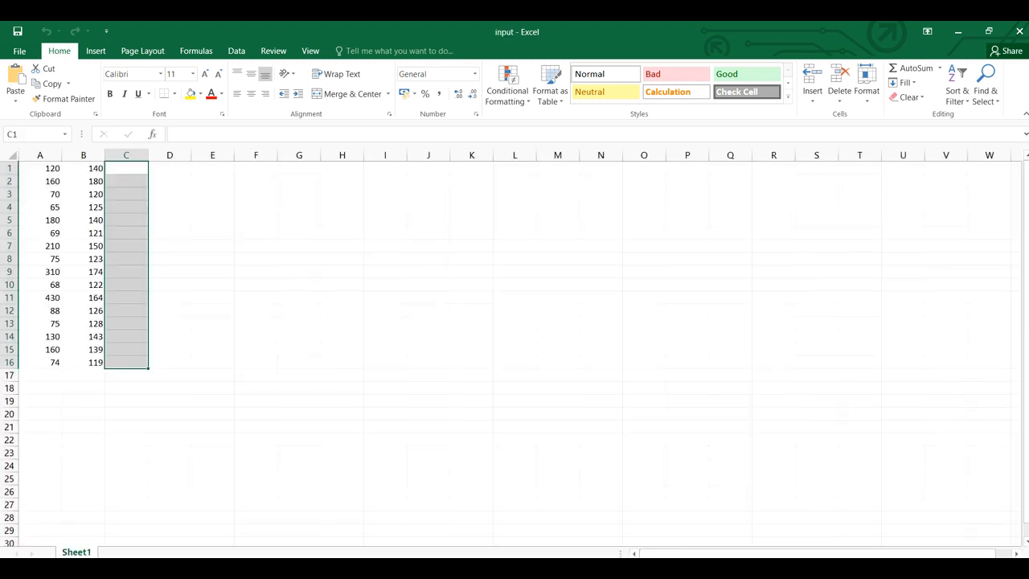
{"action": "left_click", "coordinate": [40, 168]}
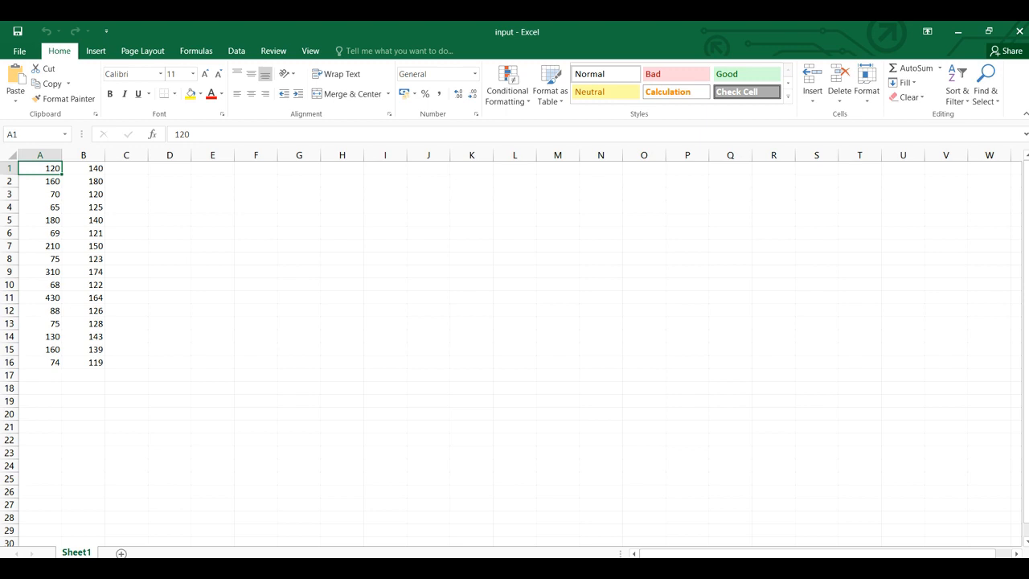
{"action": "left_click", "coordinate": [1020, 32]}
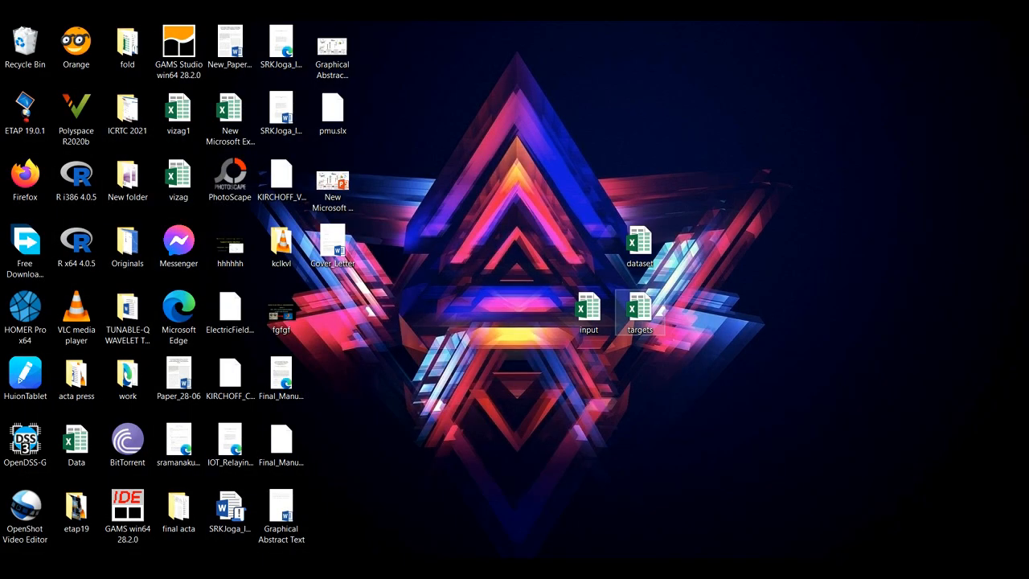
{"action": "double_click", "coordinate": [640, 307]}
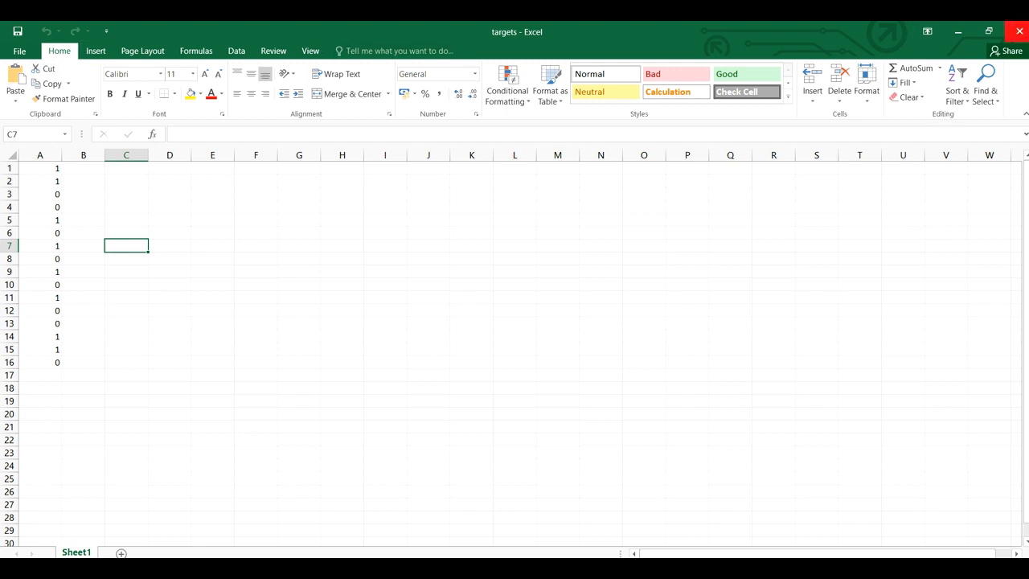
{"action": "left_click", "coordinate": [1020, 31]}
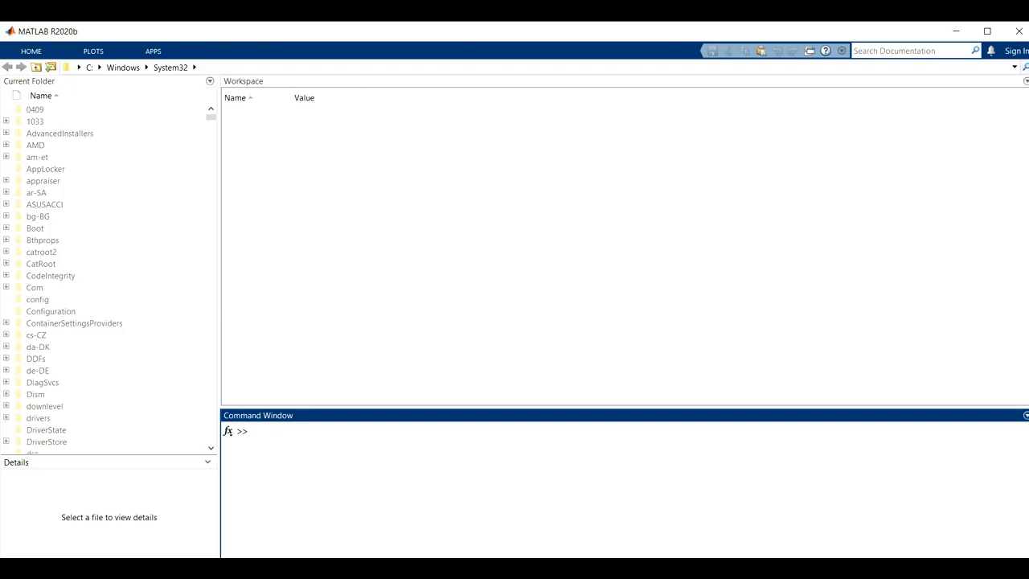
In MATLAB, run nnstart, launch the Pattern Recognition app, and advance to its Select Data page.
{"action": "type", "text": "nnstart"}
{"action": "key", "text": "Return"}
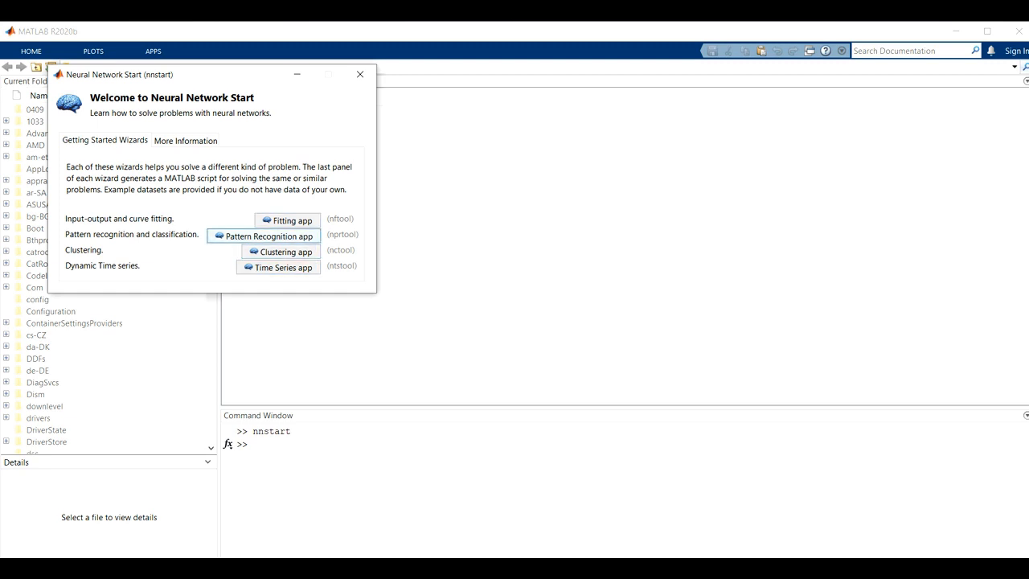
{"action": "left_click", "coordinate": [264, 235]}
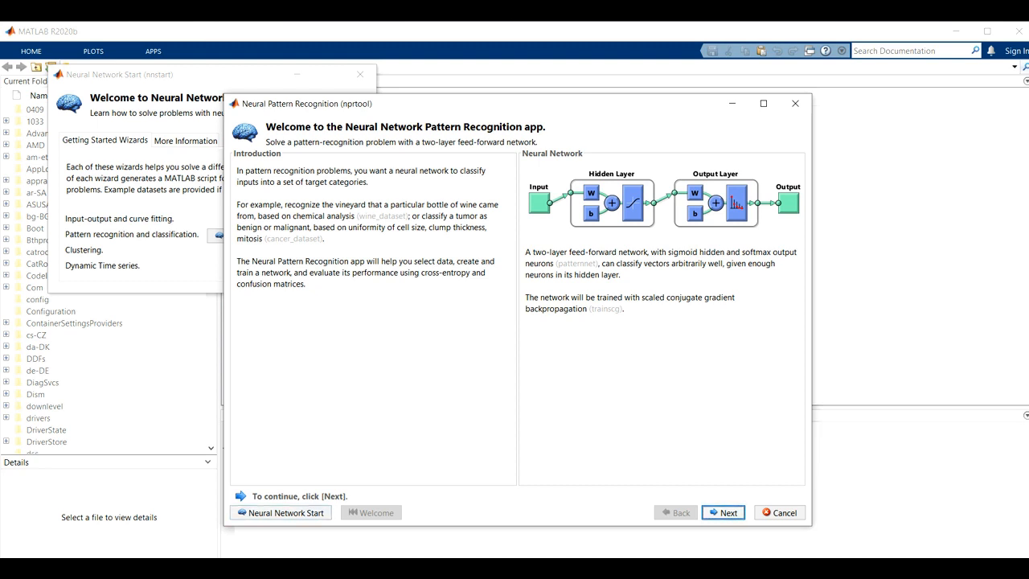
{"action": "key", "text": "Return"}
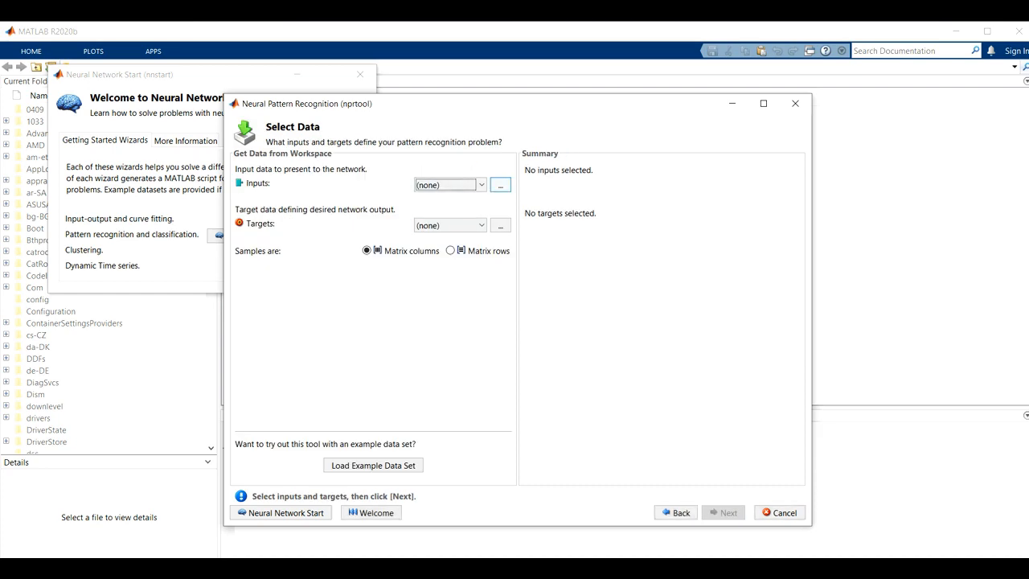
Import Sheet1 of input.xlsx from the Desktop as the network inputs, creating variables that match the preview.
{"action": "left_click", "coordinate": [500, 185]}
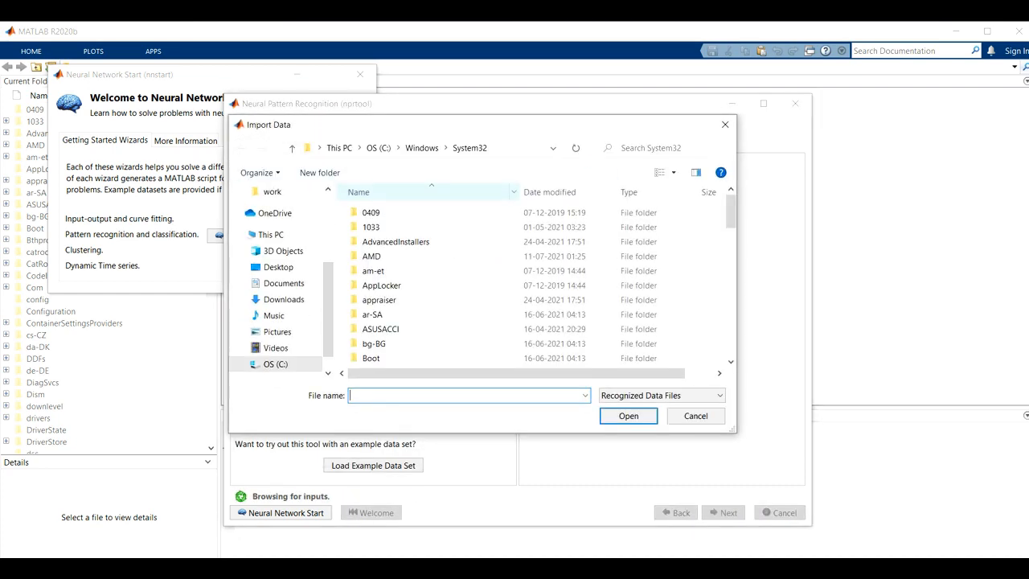
{"action": "left_click", "coordinate": [278, 267]}
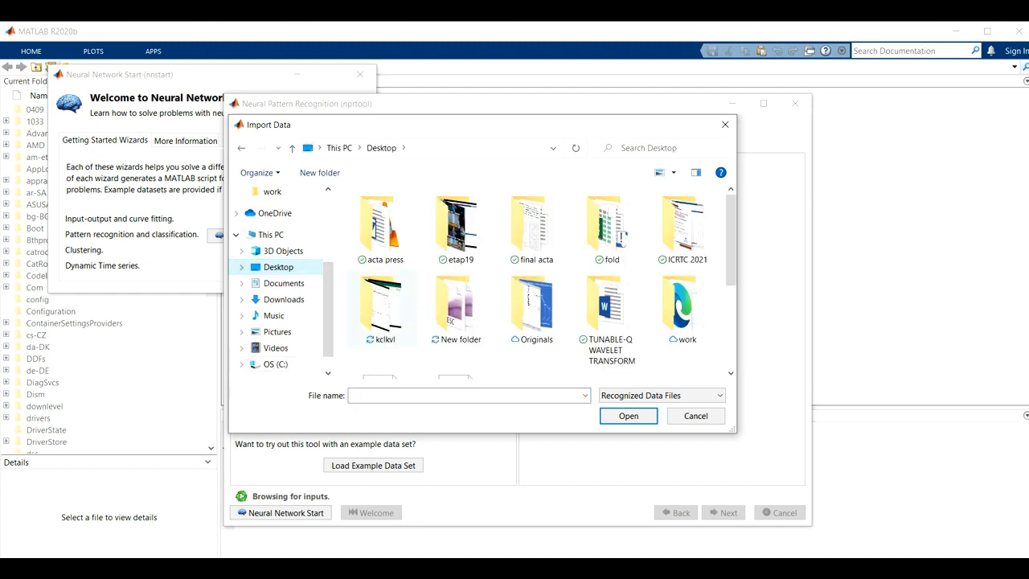
{"action": "left_click", "coordinate": [351, 394]}
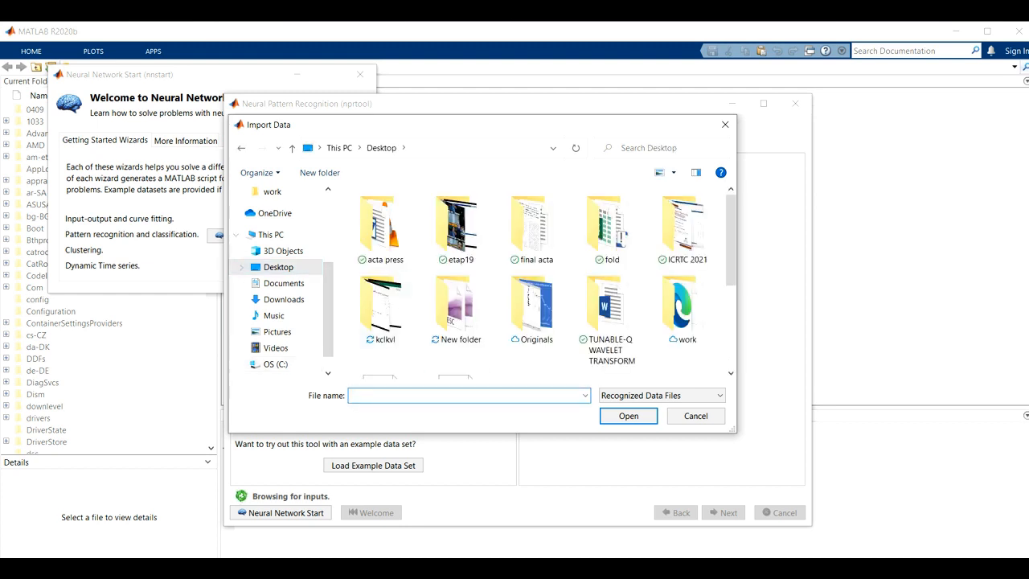
{"action": "type", "text": "i"}
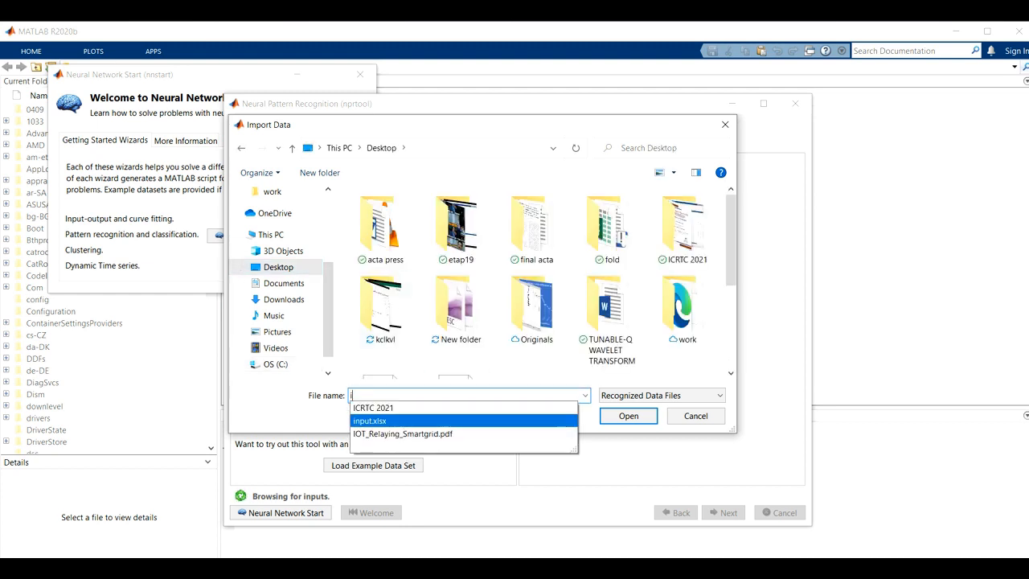
{"action": "left_click", "coordinate": [378, 421]}
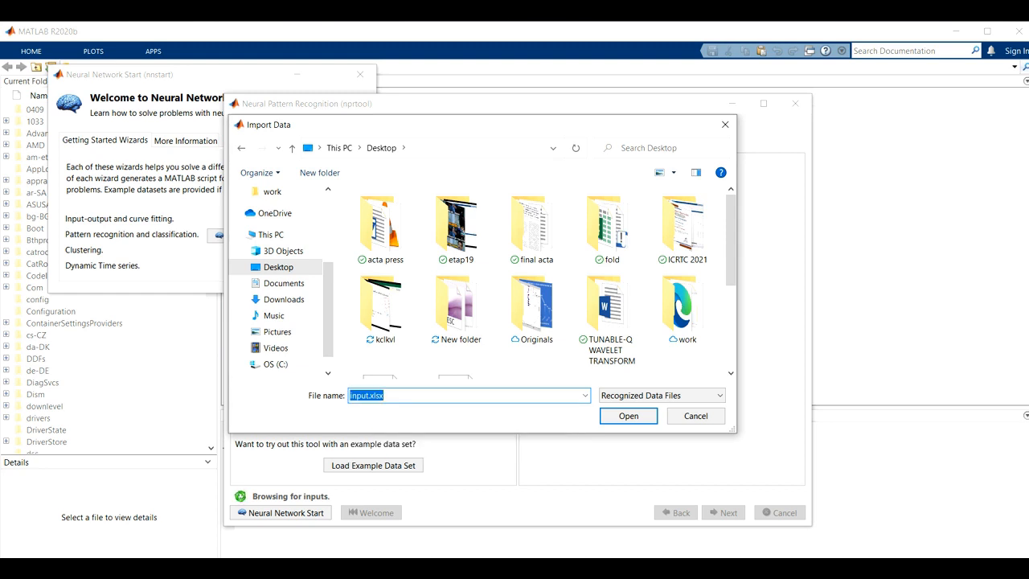
{"action": "key", "text": "Return"}
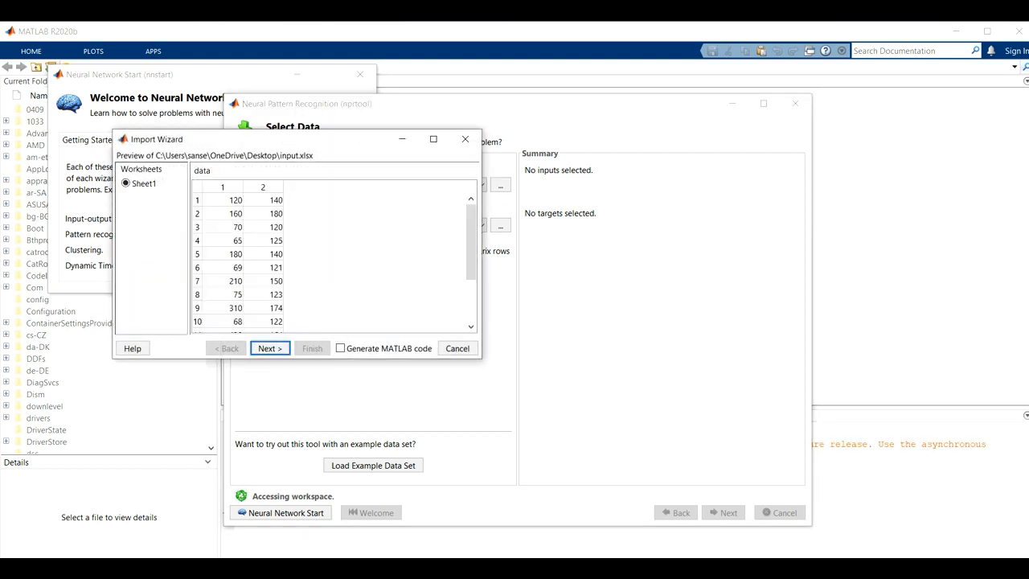
{"action": "scroll", "coordinate": [332, 258], "scroll_direction": "down", "scroll_amount": 2}
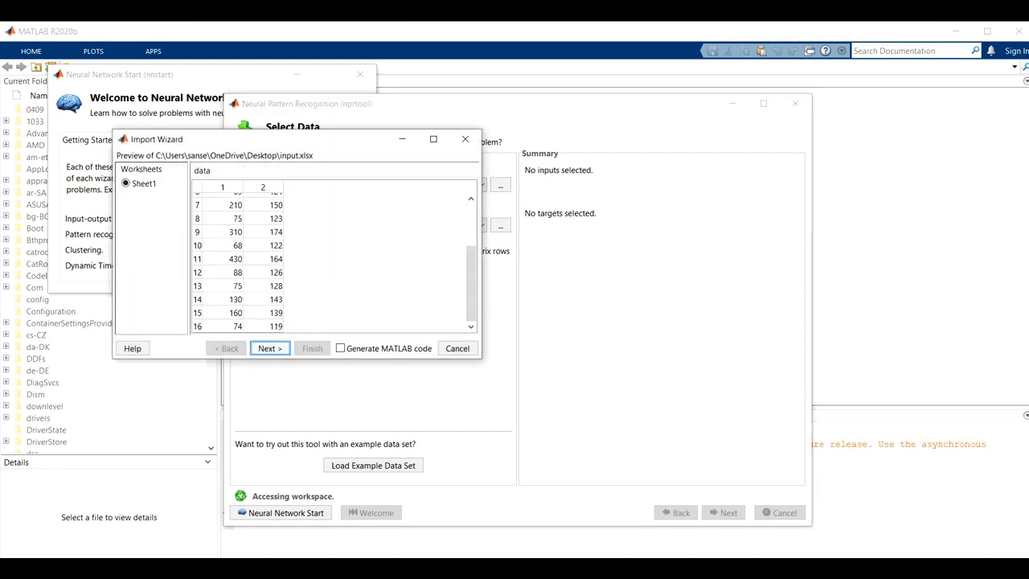
{"action": "key", "text": "Return"}
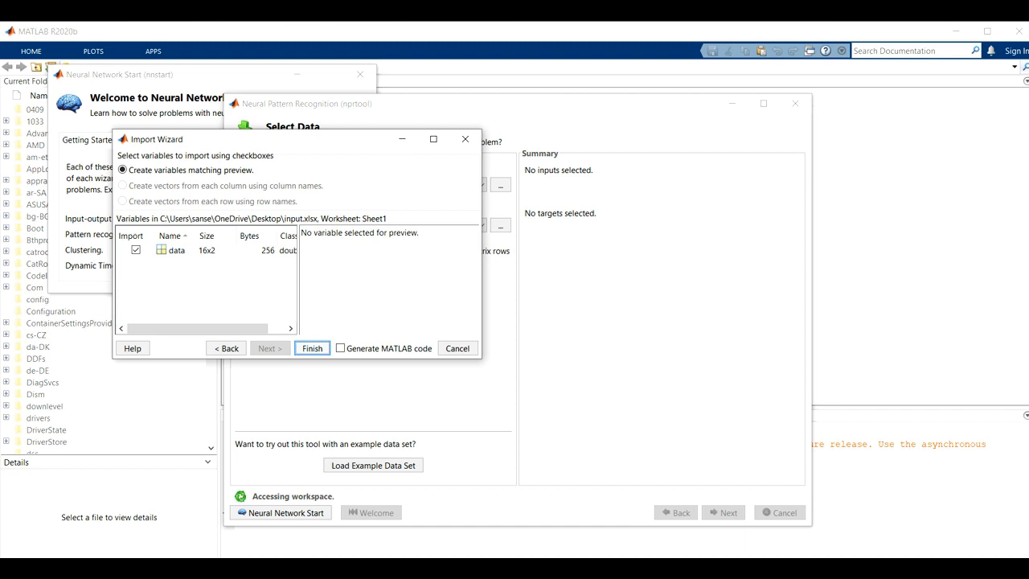
{"action": "key", "text": "Return"}
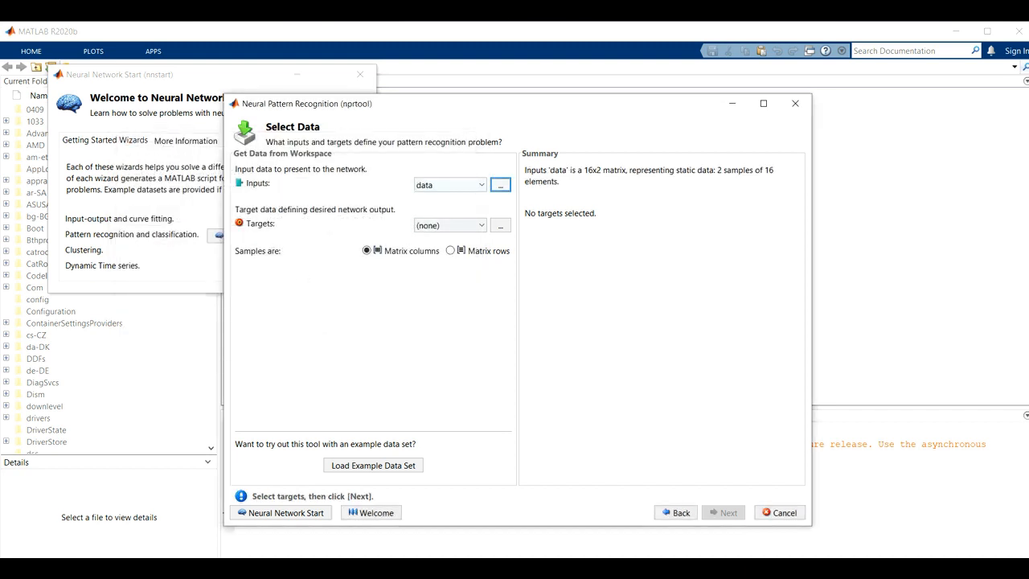
Choose targets.xlsx from the Desktop as the file to import for the network targets.
{"action": "key", "text": "Tab"}
{"action": "key", "text": "Tab"}
{"action": "key", "text": "space"}
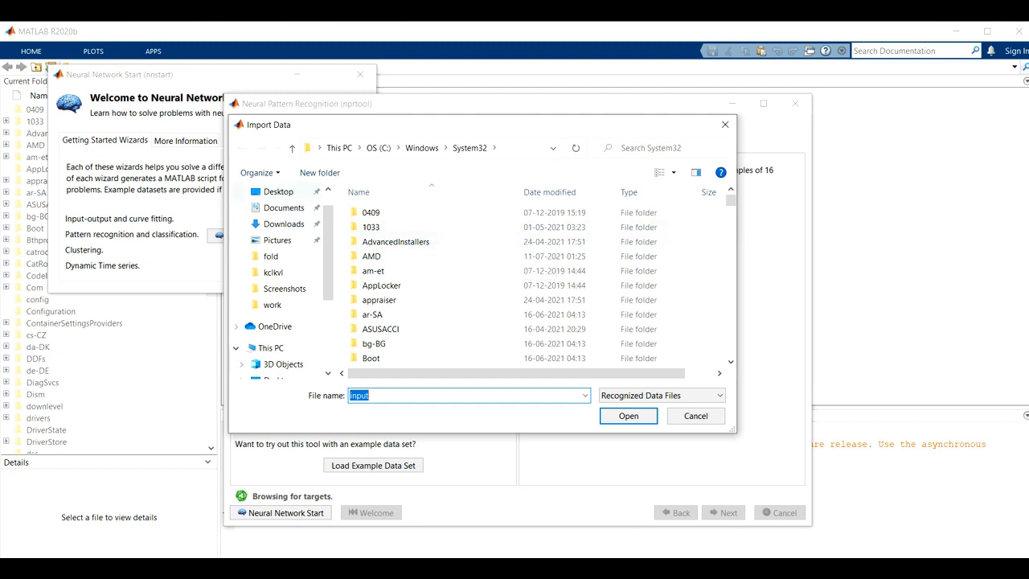
{"action": "left_click", "coordinate": [278, 191]}
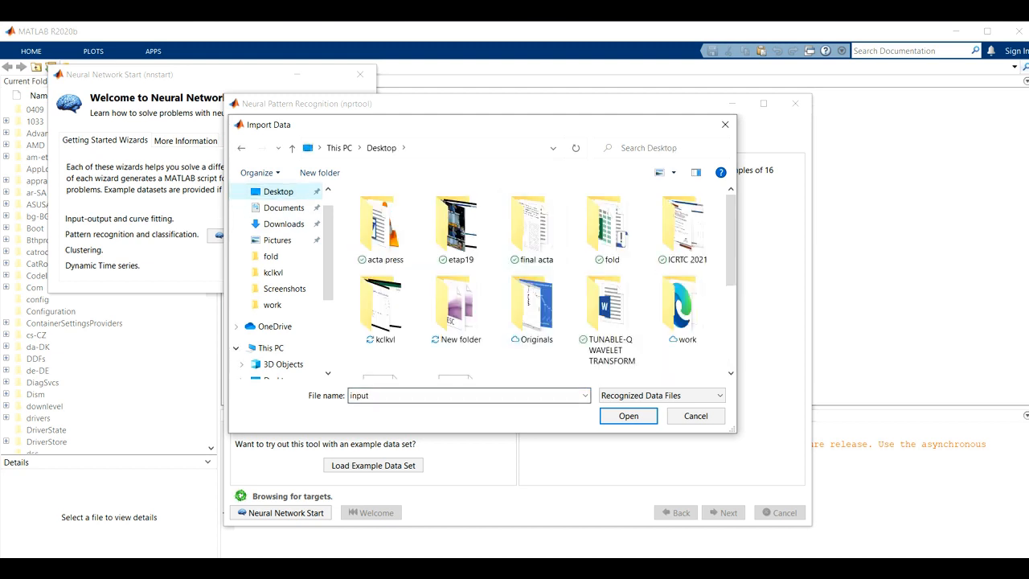
{"action": "type", "text": "tar"}
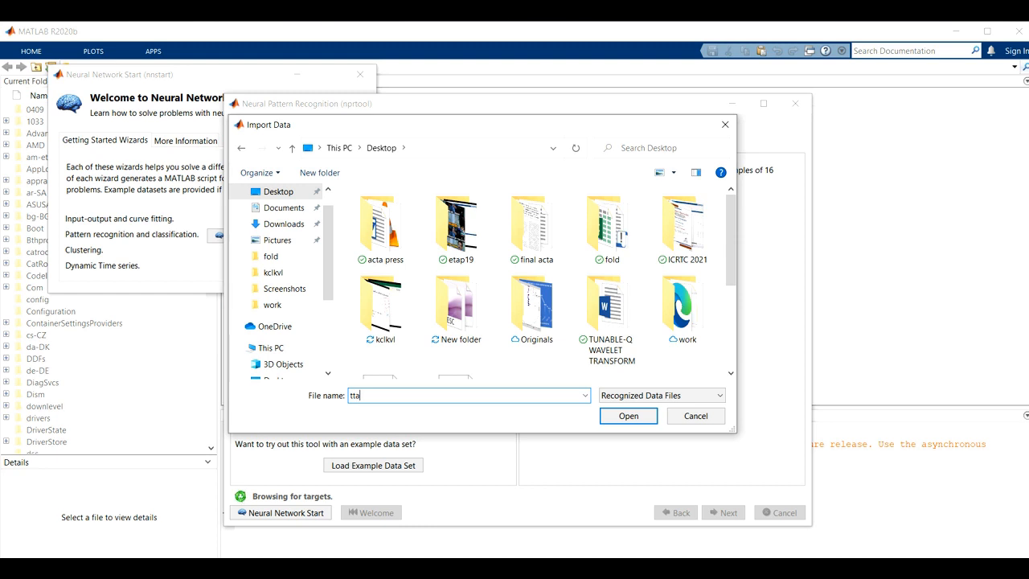
{"action": "key", "text": "BackSpace"}
{"action": "key", "text": "BackSpace"}
{"action": "type", "text": "ar"}
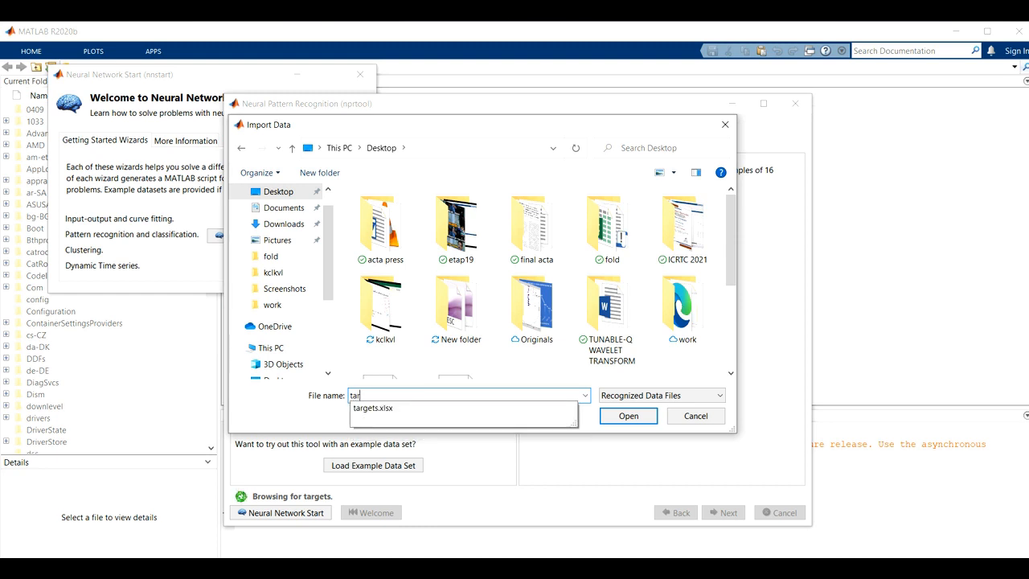
{"action": "key", "text": "Return"}
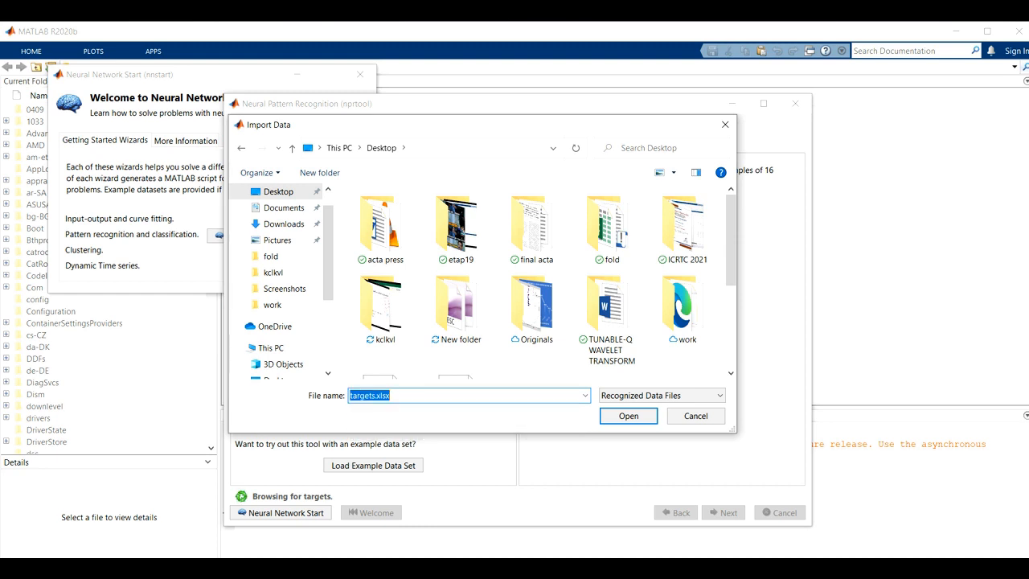
{"action": "key", "text": "Return"}
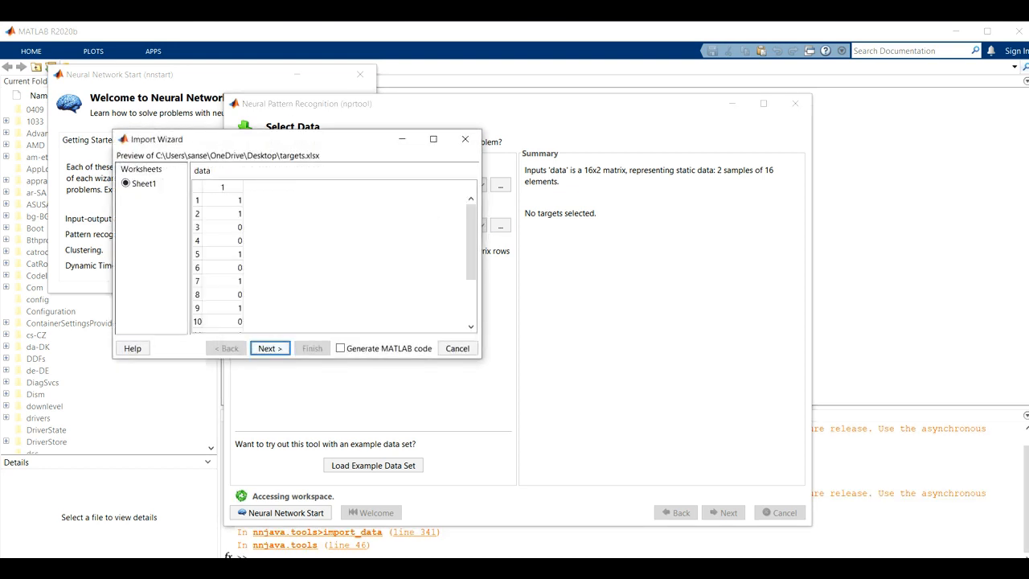
Import Sheet1 of the targets workbook as target data, creating variables that match the preview.
{"action": "scroll", "coordinate": [334, 257], "scroll_direction": "down", "scroll_amount": 2}
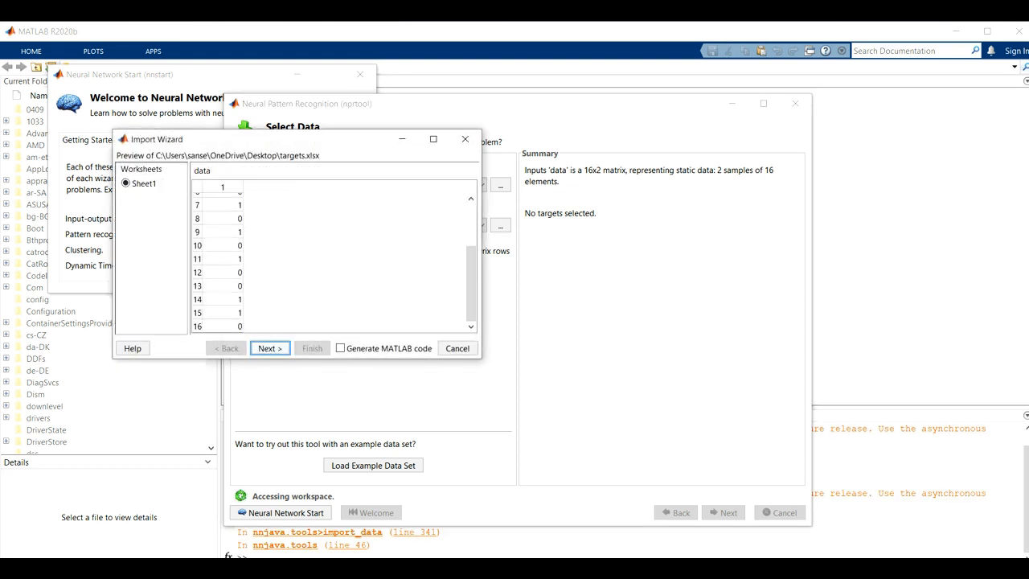
{"action": "key", "text": "Return"}
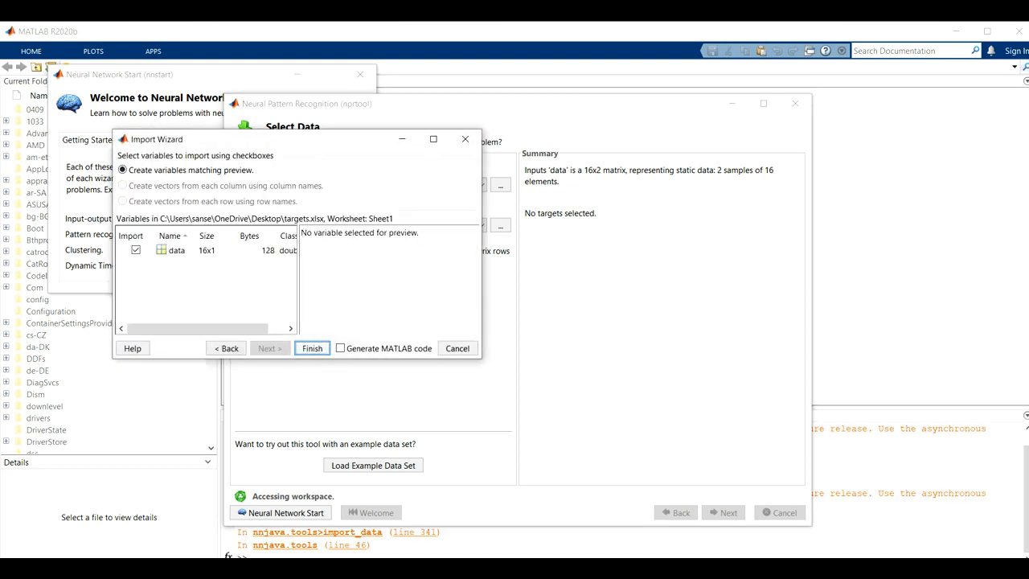
{"action": "key", "text": "Return"}
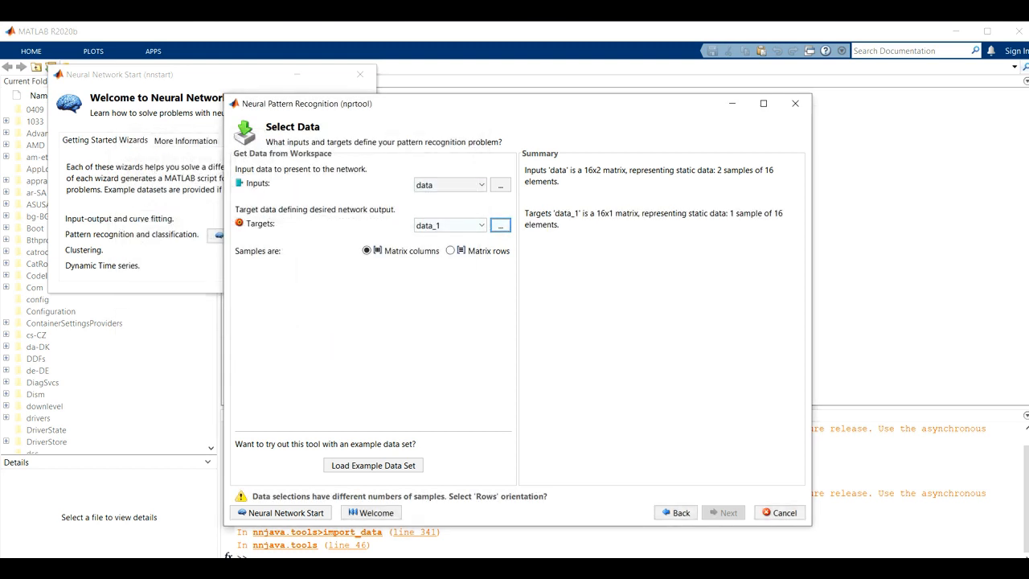
Set the samples to matrix rows and advance to network training, keeping 15% validation, 15% testing and 10 hidden neurons.
{"action": "left_click", "coordinate": [450, 250]}
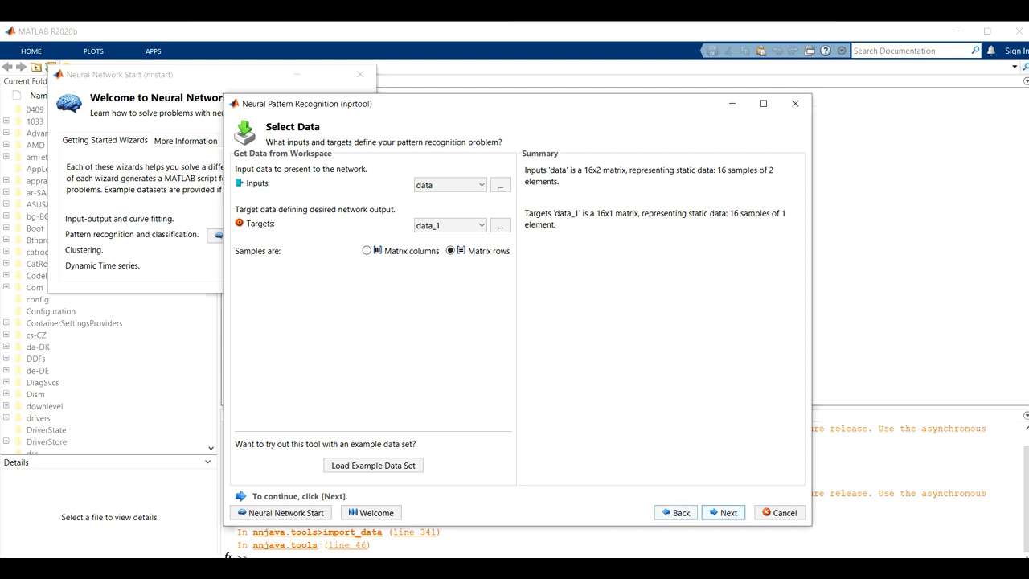
{"action": "left_click", "coordinate": [724, 512]}
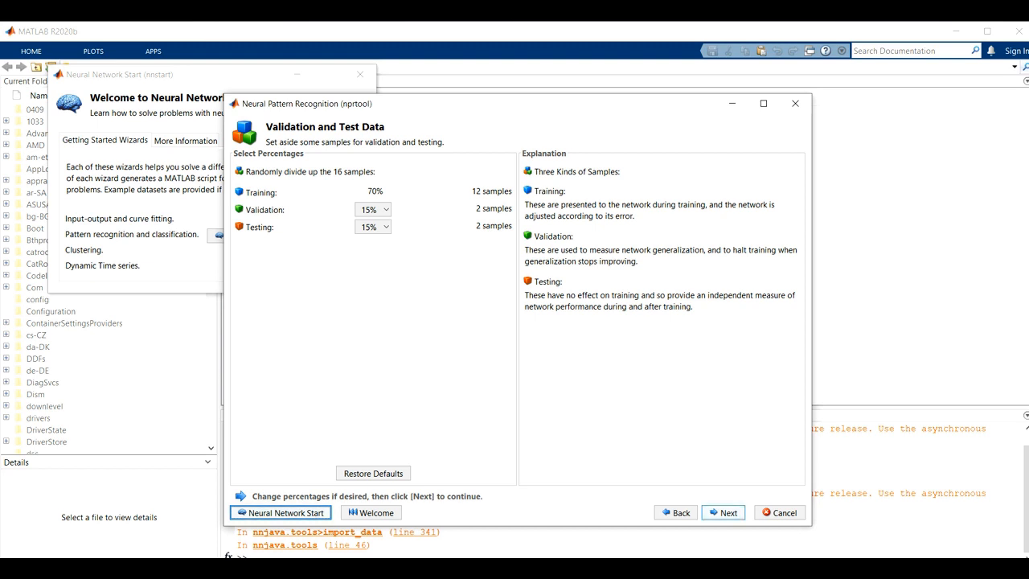
{"action": "left_click", "coordinate": [723, 512]}
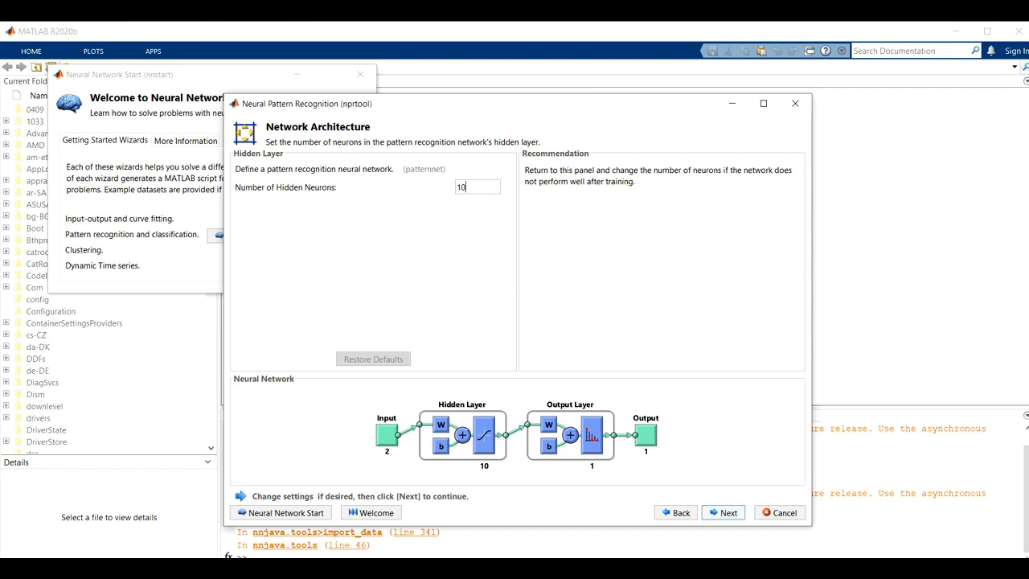
{"action": "key", "text": "Return"}
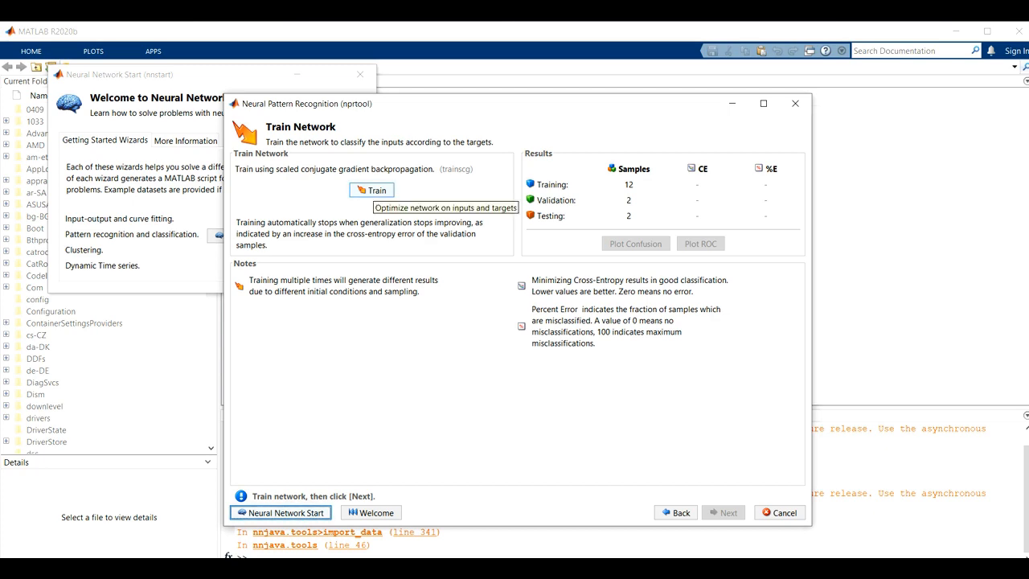
Train the network and bring the Neural Network Training window to the front to examine its progress.
{"action": "left_click", "coordinate": [371, 190]}
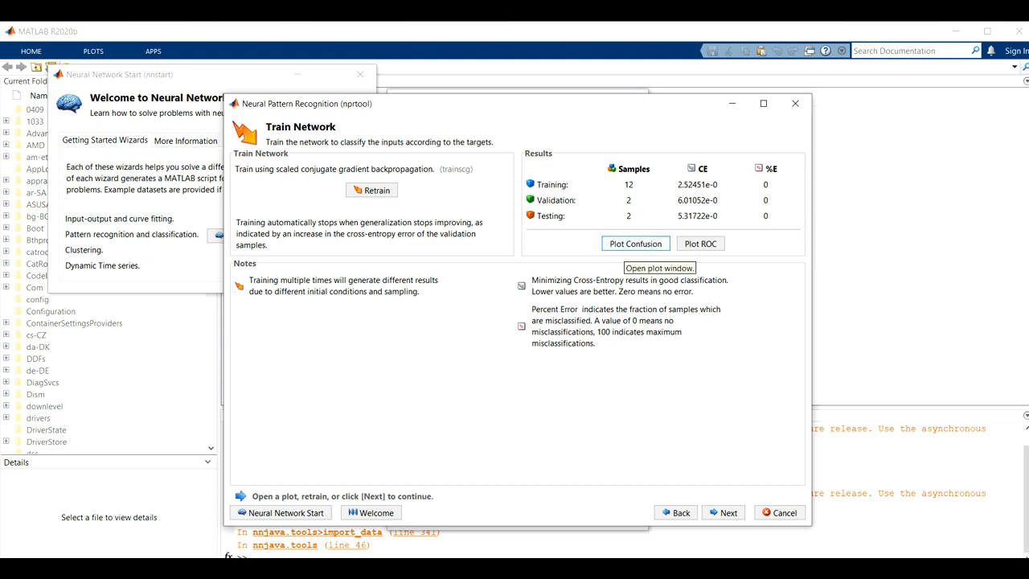
{"action": "left_click", "coordinate": [515, 568]}
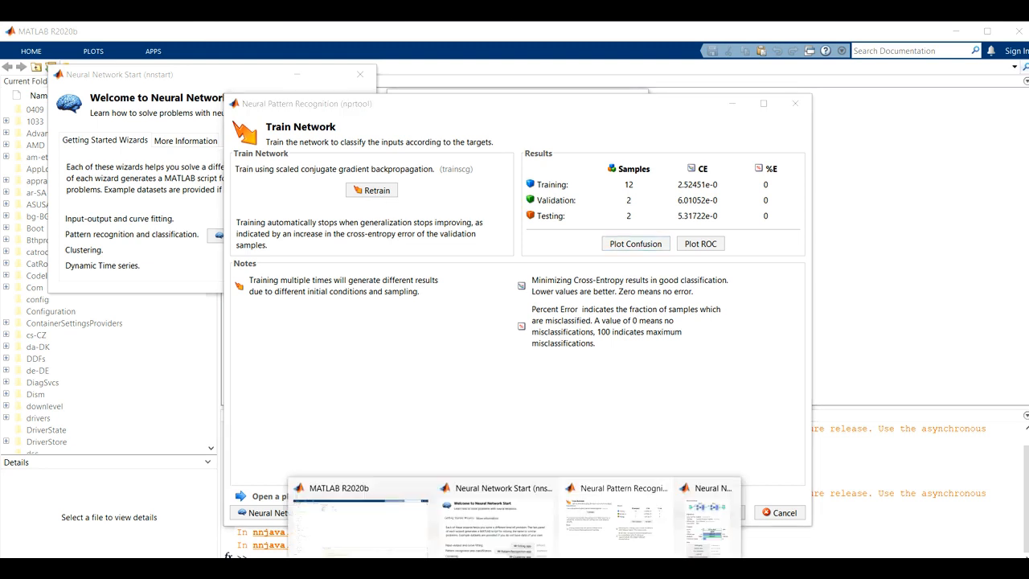
{"action": "left_click", "coordinate": [709, 522]}
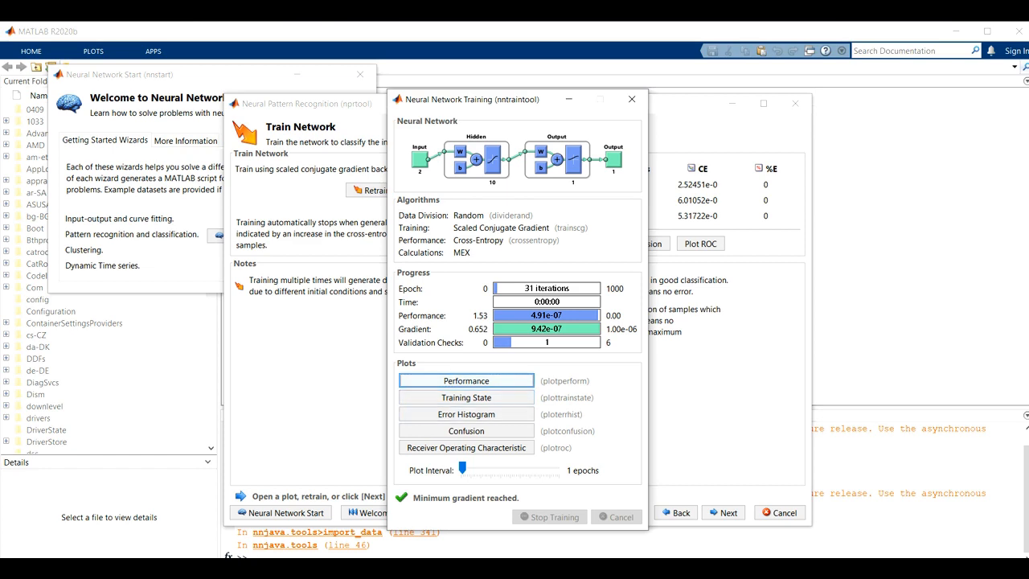
Move the training window clear of the Train Network results and plot the confusion matrices.
{"action": "left_click_drag", "start_coordinate": [482, 99], "coordinate": [266, 318]}
{"action": "left_click", "coordinate": [635, 244]}
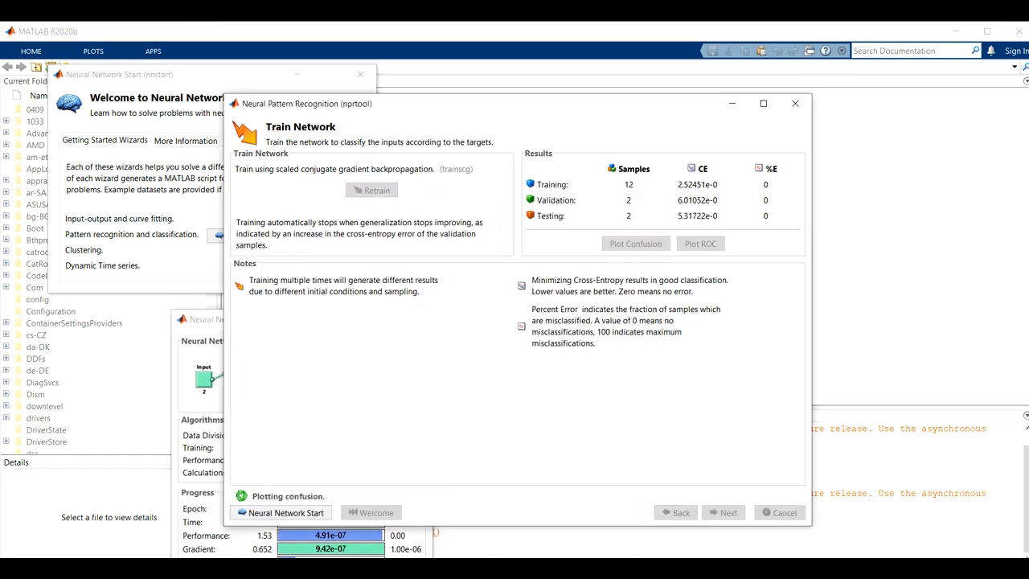